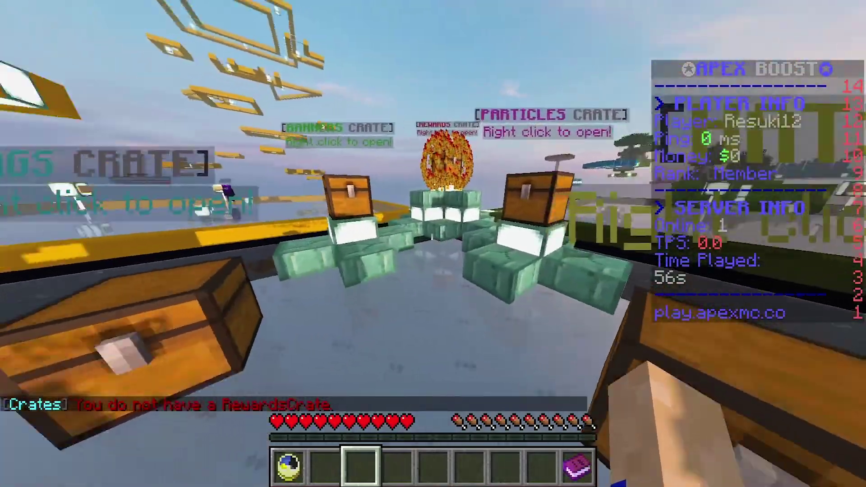
Open the Boost menu, show the leaderboard, then fly up for an overview of the arenas.
{"action": "key", "text": "1"}
{"action": "right_click", "coordinate": [433, 242]}
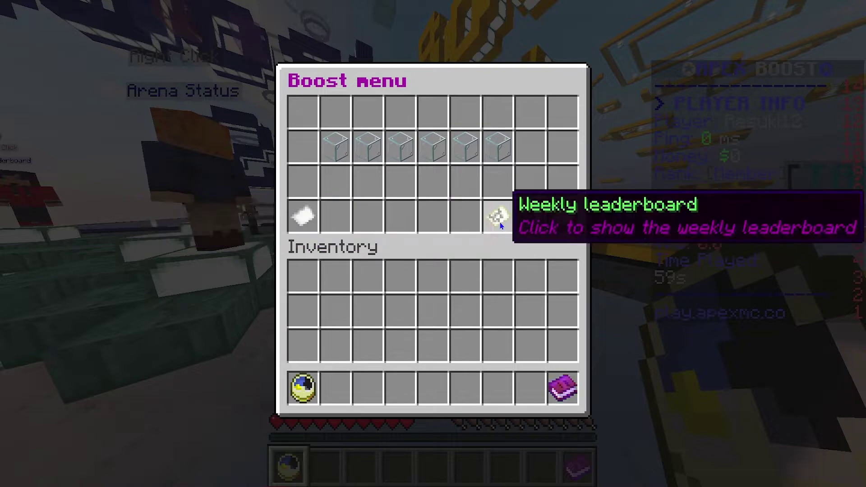
{"action": "left_click", "coordinate": [316, 215]}
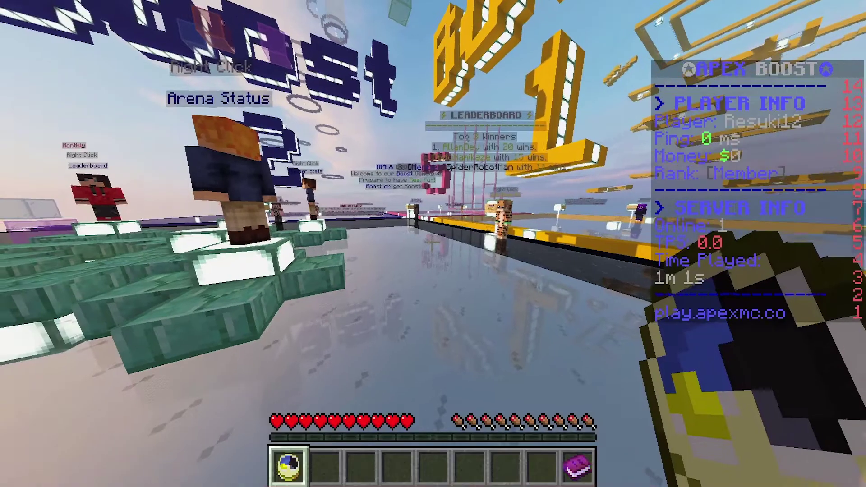
{"action": "key", "text": "w"}
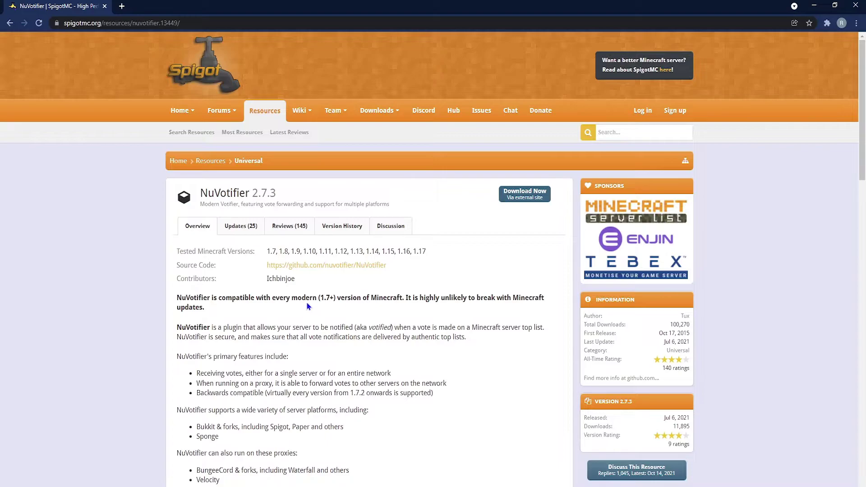
Download NuVotifier 2.7.3 from its SpigotMC resource page.
{"action": "scroll", "coordinate": [309, 302], "scroll_direction": "down", "scroll_amount": 4}
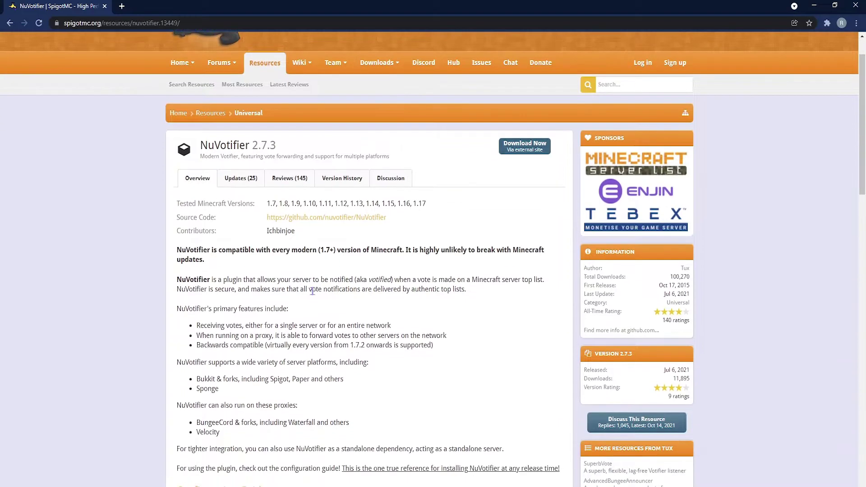
{"action": "scroll", "coordinate": [309, 295], "scroll_direction": "up", "scroll_amount": 4}
{"action": "scroll", "coordinate": [310, 291], "scroll_direction": "up", "scroll_amount": 1}
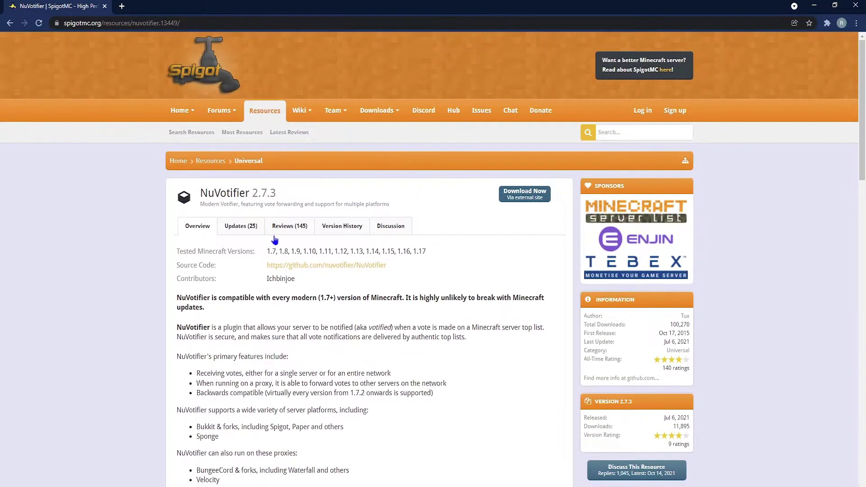
{"action": "left_click", "coordinate": [525, 194]}
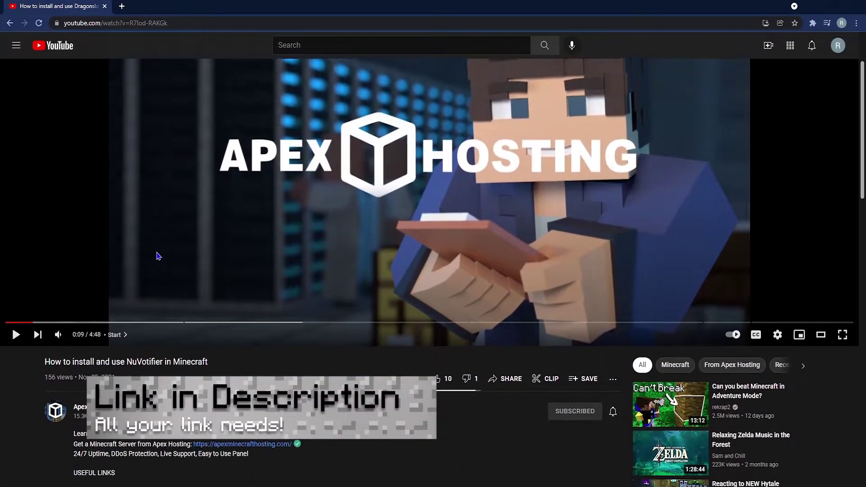
Scroll to the tutorial's description and select the USEFUL LINKS text with the NuVotifier link.
{"action": "scroll", "coordinate": [158, 256], "scroll_direction": "down", "scroll_amount": 3}
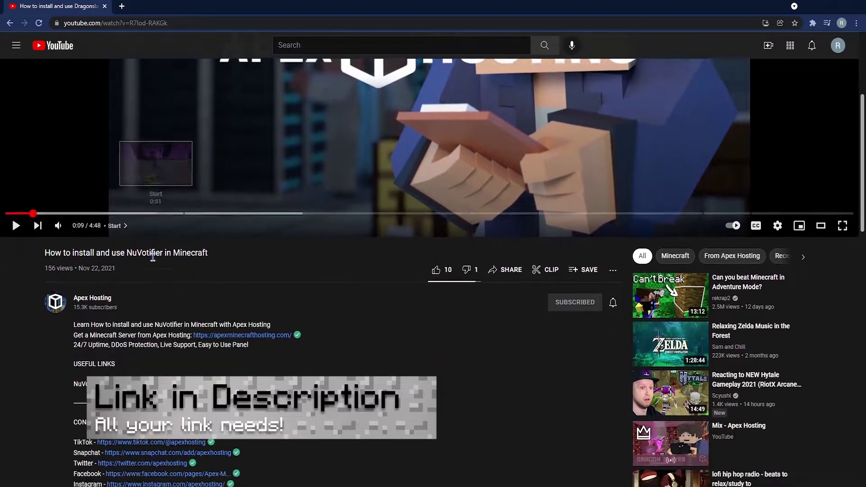
{"action": "left_click_drag", "start_coordinate": [219, 218], "coordinate": [46, 221]}
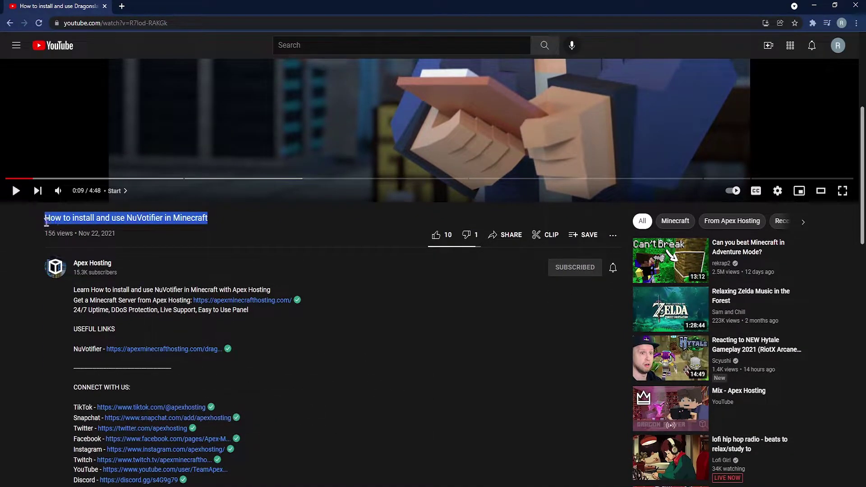
{"action": "left_click", "coordinate": [255, 248]}
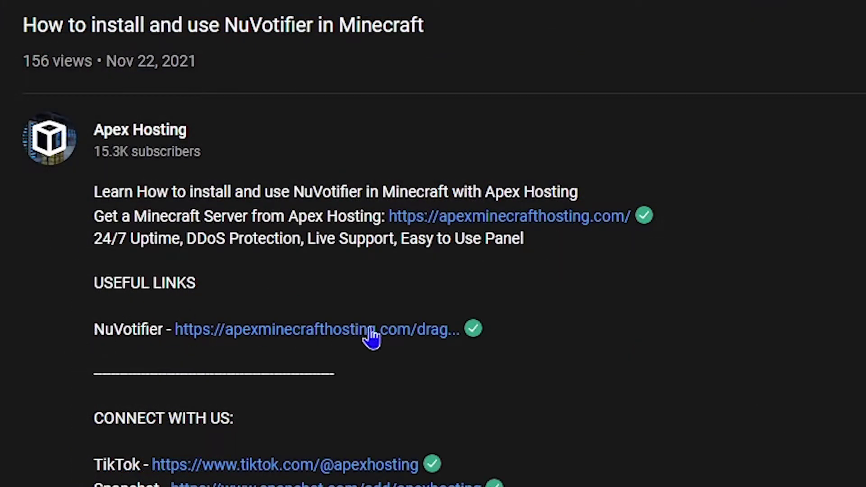
{"action": "mouse_move", "coordinate": [228, 349]}
{"action": "left_click_drag", "start_coordinate": [453, 328], "coordinate": [144, 270]}
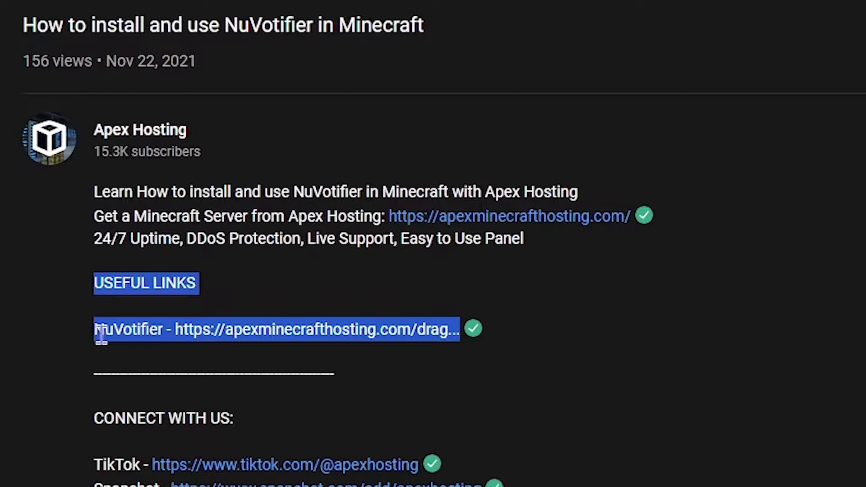
{"action": "left_click", "coordinate": [115, 336]}
{"action": "scroll", "coordinate": [232, 286], "scroll_direction": "down", "scroll_amount": 3}
{"action": "scroll", "coordinate": [293, 251], "scroll_direction": "up", "scroll_amount": 3}
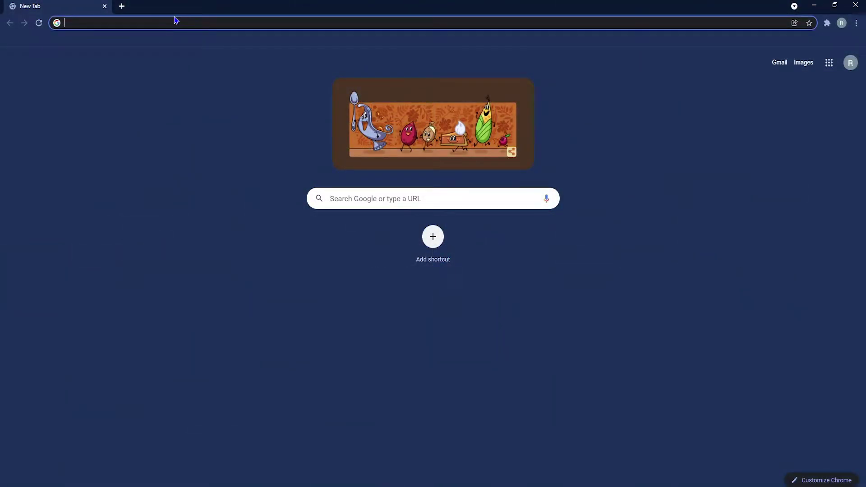
Search Google for 'Nuvotifier' and open the SpigotMC NuVotifier result.
{"action": "type", "text": "Nuvotifier"}
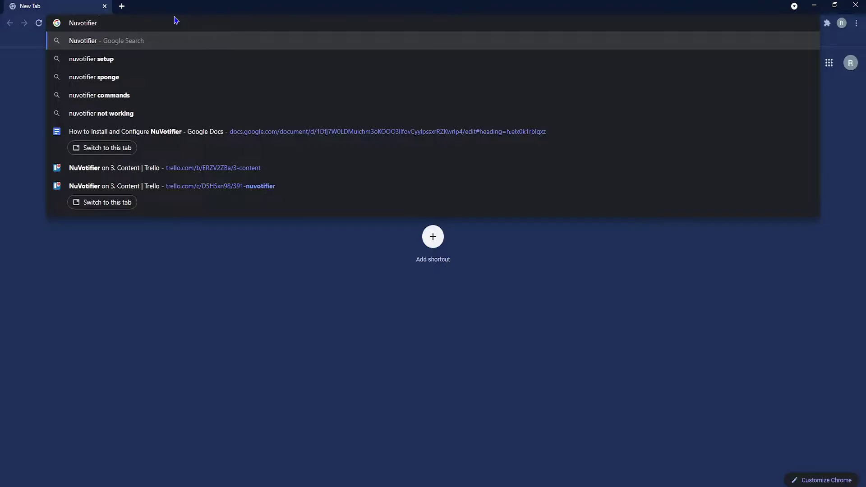
{"action": "key", "text": "Return"}
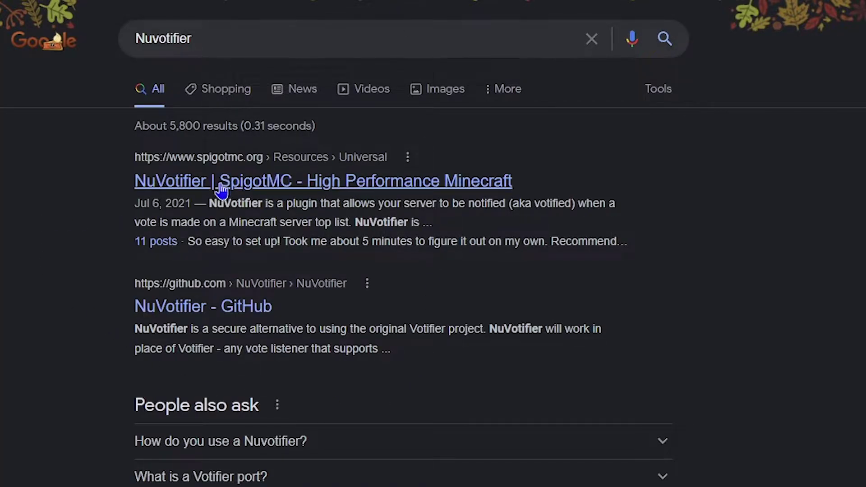
{"action": "left_click", "coordinate": [247, 186]}
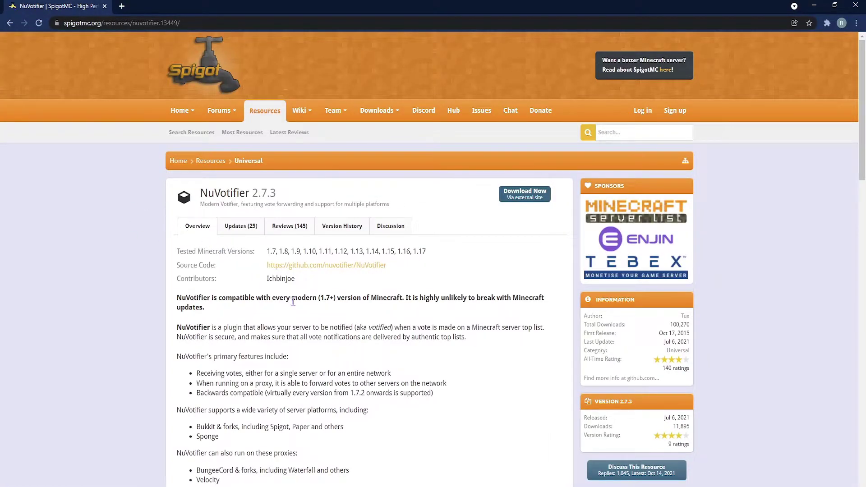
{"action": "scroll", "coordinate": [304, 306], "scroll_direction": "down", "scroll_amount": 4}
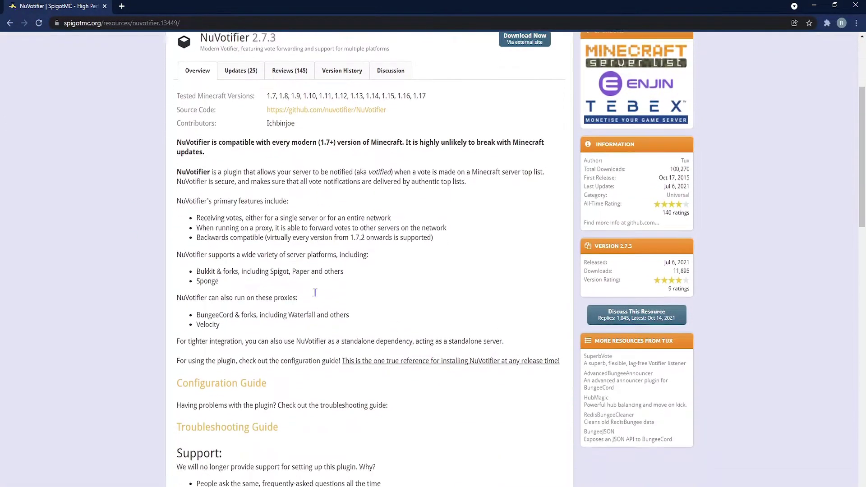
{"action": "scroll", "coordinate": [310, 300], "scroll_direction": "up", "scroll_amount": 4}
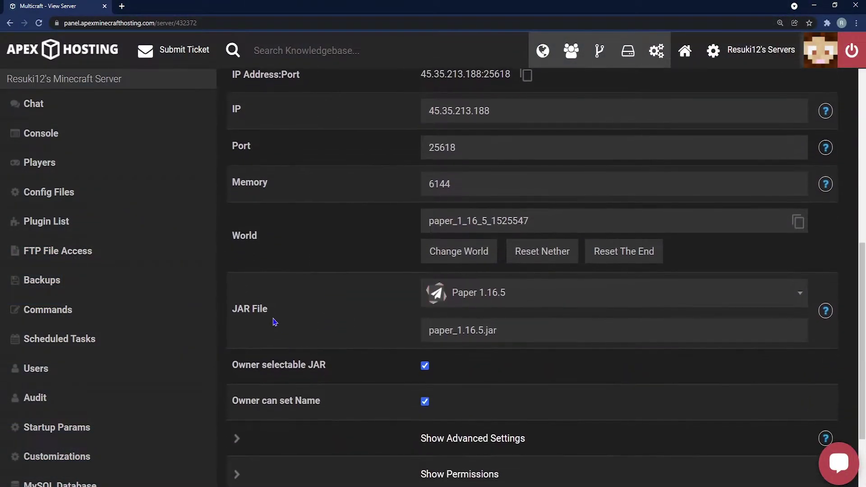
Keep the server JAR at Paper 1.16.5 and stop the server.
{"action": "left_click_drag", "start_coordinate": [274, 318], "coordinate": [242, 319]}
{"action": "left_click", "coordinate": [329, 316]}
{"action": "left_click", "coordinate": [523, 299]}
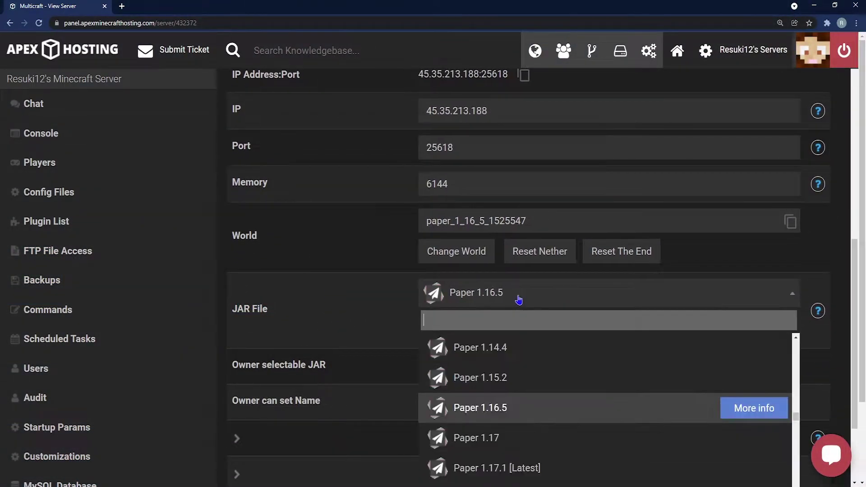
{"action": "left_click", "coordinate": [368, 298]}
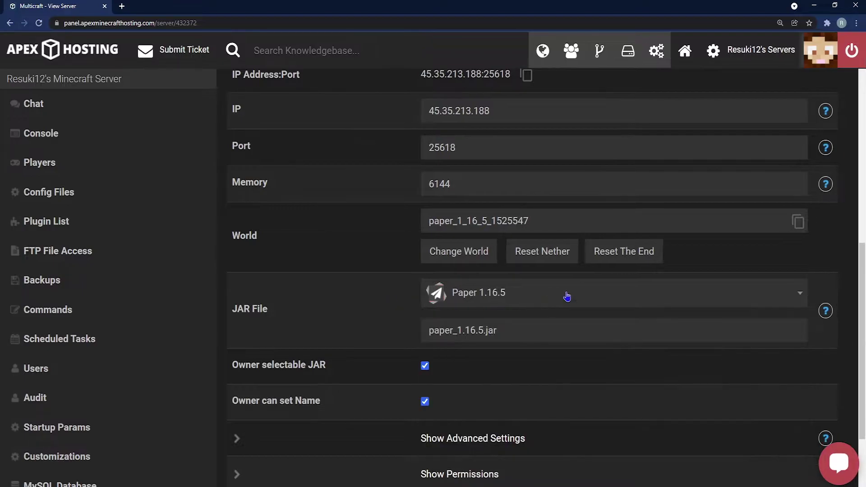
{"action": "scroll", "coordinate": [383, 352], "scroll_direction": "up", "scroll_amount": 10}
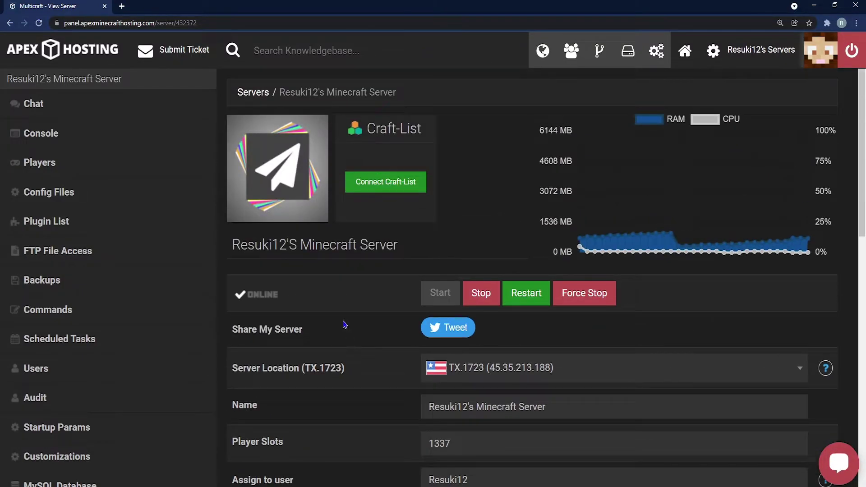
{"action": "left_click", "coordinate": [479, 293]}
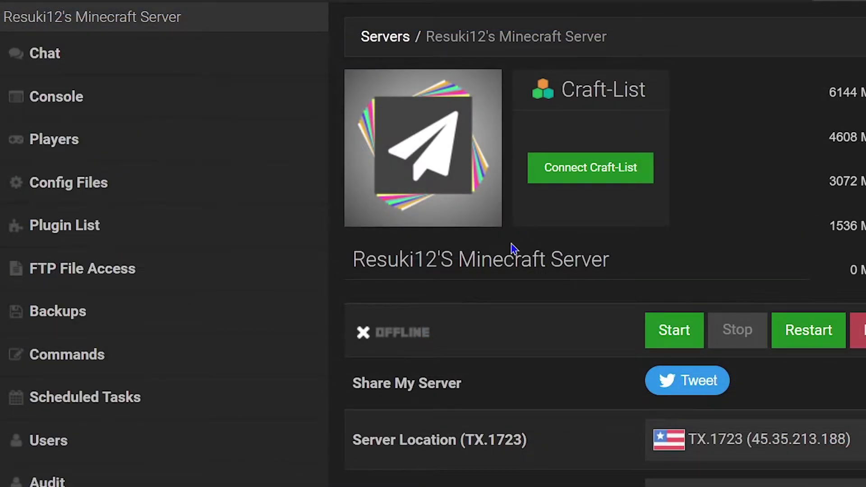
Log into FTP File Access with the control panel password and open the plugins folder.
{"action": "left_click", "coordinate": [183, 275]}
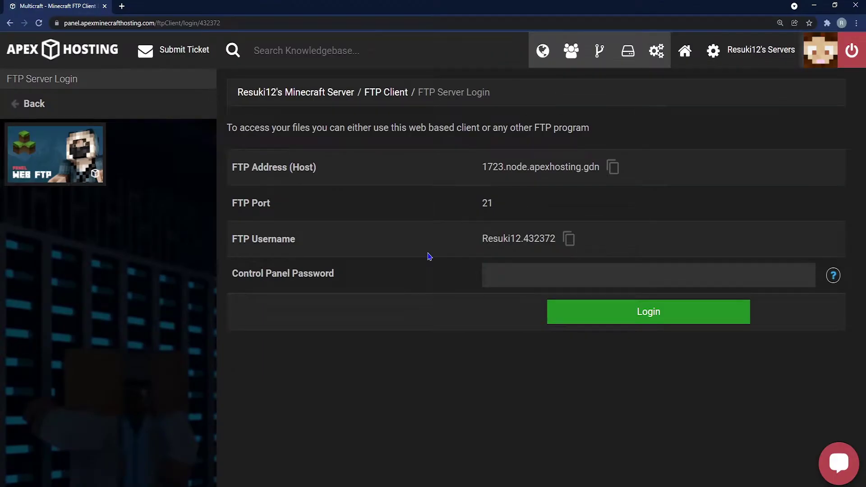
{"action": "left_click", "coordinate": [559, 270]}
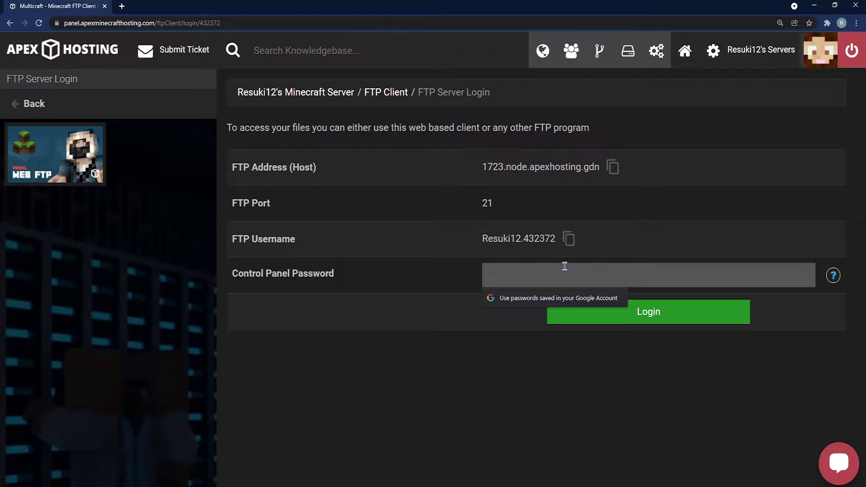
{"action": "type", "text": "•"}
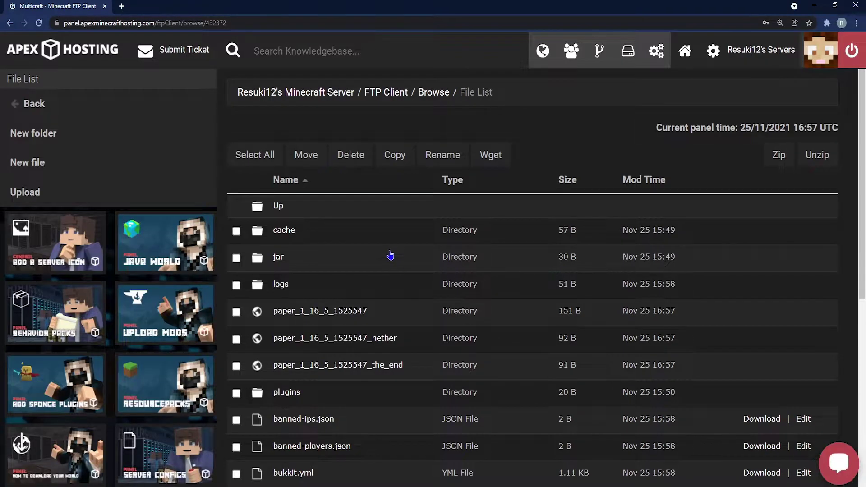
{"action": "scroll", "coordinate": [404, 234], "scroll_direction": "down", "scroll_amount": 4}
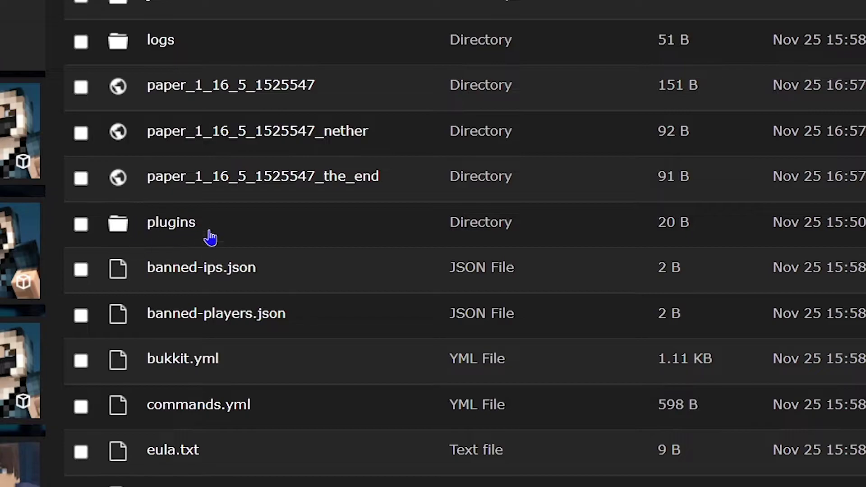
{"action": "left_click", "coordinate": [180, 232]}
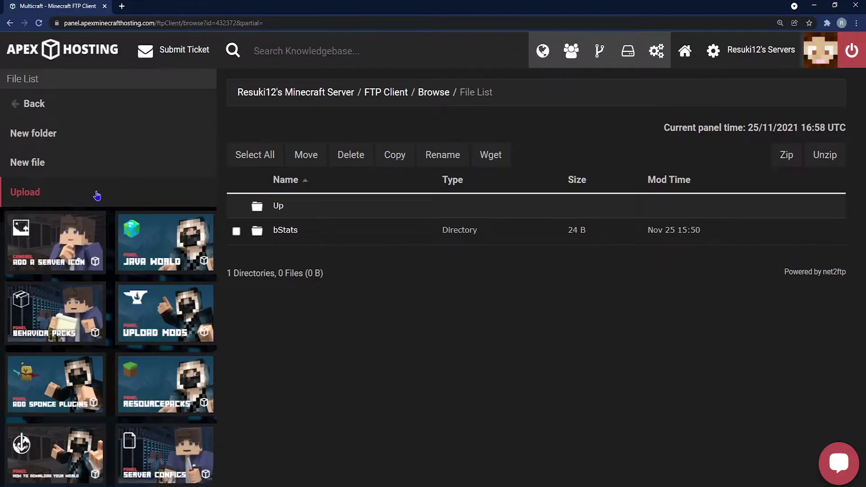
Upload nuvotifier.jar into the plugins folder by dragging it from the Downloads window.
{"action": "left_click", "coordinate": [75, 192]}
{"action": "mouse_move", "coordinate": [86, 480]}
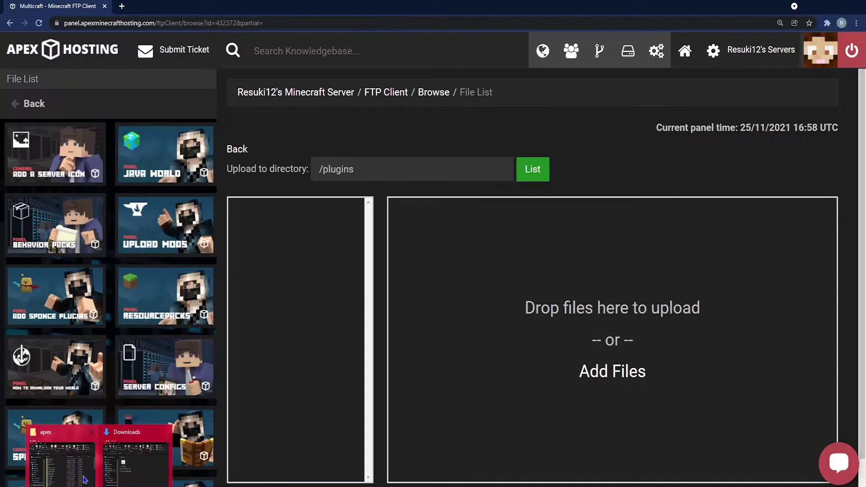
{"action": "left_click", "coordinate": [137, 472]}
{"action": "left_click_drag", "start_coordinate": [652, 114], "coordinate": [267, 117]}
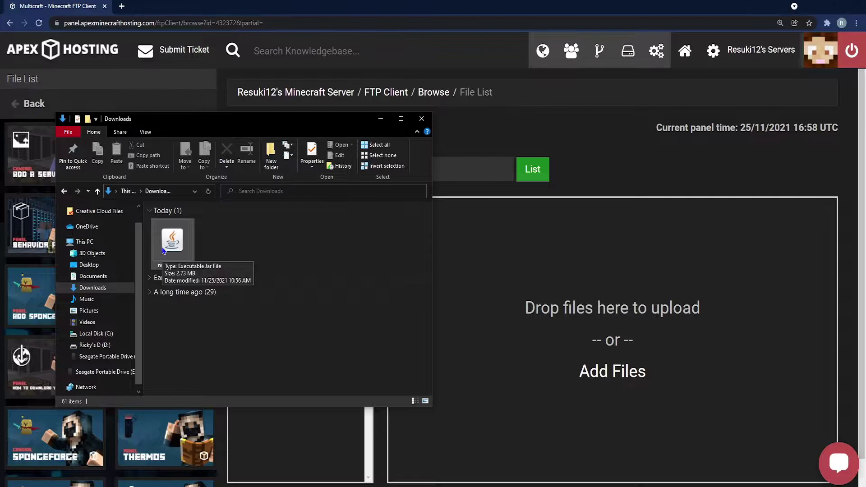
{"action": "left_click_drag", "start_coordinate": [178, 251], "coordinate": [629, 345]}
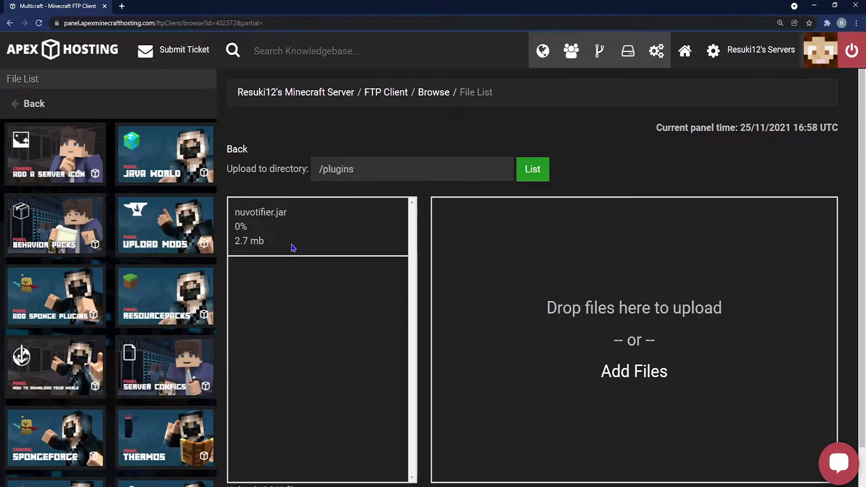
Return to the server's overview page once the upload finishes.
{"action": "left_click_drag", "start_coordinate": [293, 248], "coordinate": [242, 211]}
{"action": "left_click", "coordinate": [314, 235]}
{"action": "left_click", "coordinate": [305, 93]}
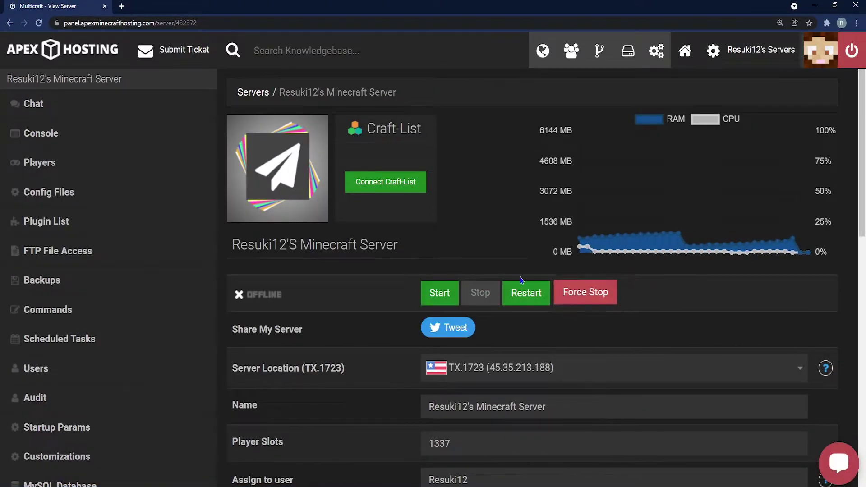
Restart the server and select its IP address 45.35.213.188.
{"action": "left_click", "coordinate": [541, 299]}
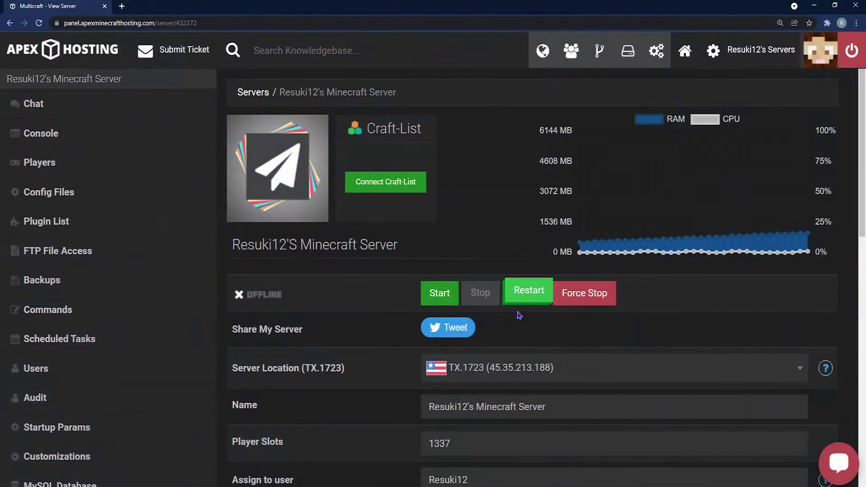
{"action": "scroll", "coordinate": [489, 324], "scroll_direction": "down", "scroll_amount": 4}
{"action": "scroll", "coordinate": [464, 324], "scroll_direction": "down", "scroll_amount": 1}
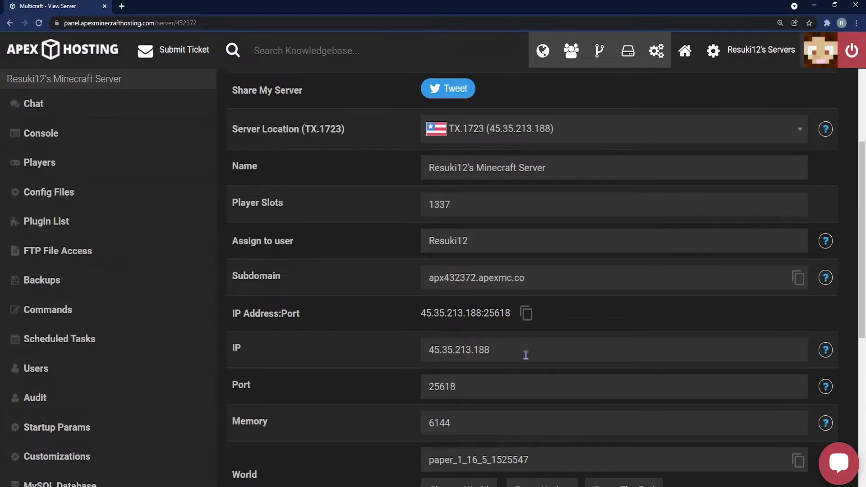
{"action": "left_click_drag", "start_coordinate": [528, 356], "coordinate": [389, 360]}
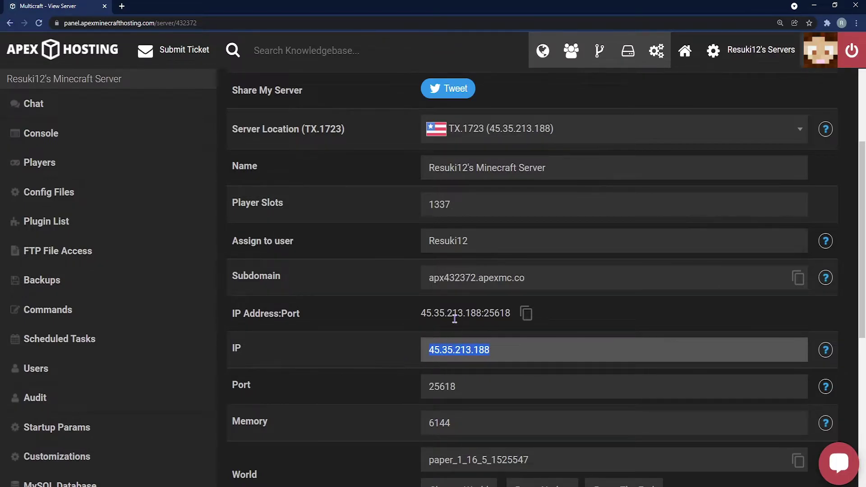
{"action": "scroll", "coordinate": [575, 342], "scroll_direction": "up", "scroll_amount": 5}
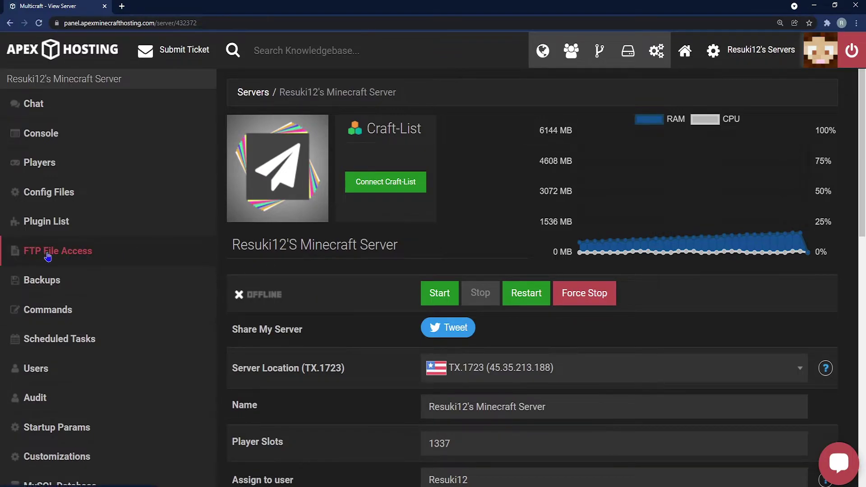
Open the server's file browser and go into the plugins folder.
{"action": "left_click", "coordinate": [54, 255]}
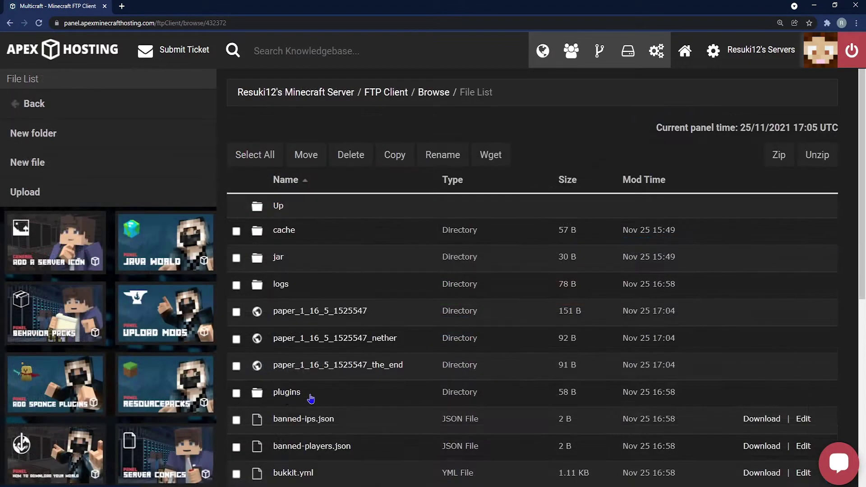
{"action": "scroll", "coordinate": [293, 297], "scroll_direction": "down", "scroll_amount": 2}
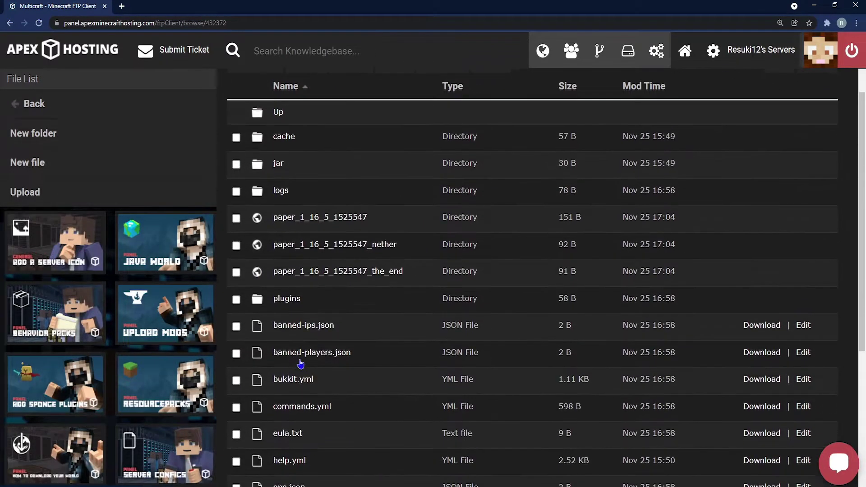
{"action": "left_click", "coordinate": [286, 297]}
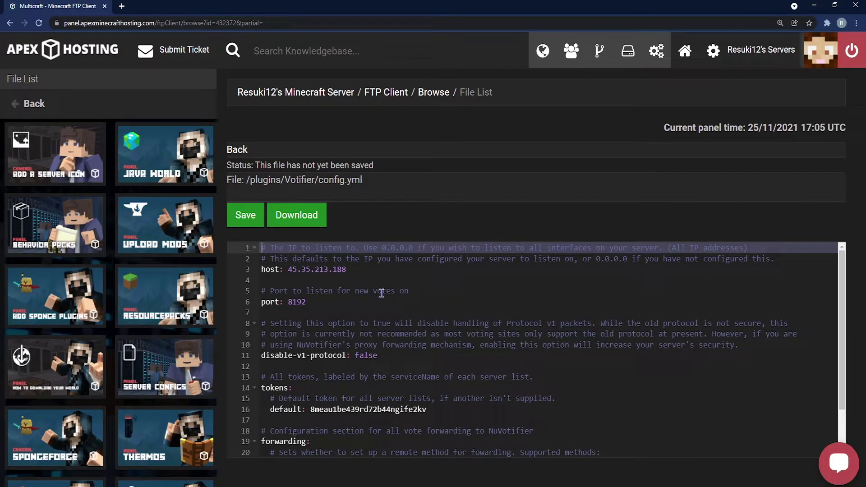
Set the host in Votifier's config.yml to 45.35.213.188, save, and start the server.
{"action": "left_click_drag", "start_coordinate": [367, 273], "coordinate": [290, 278]}
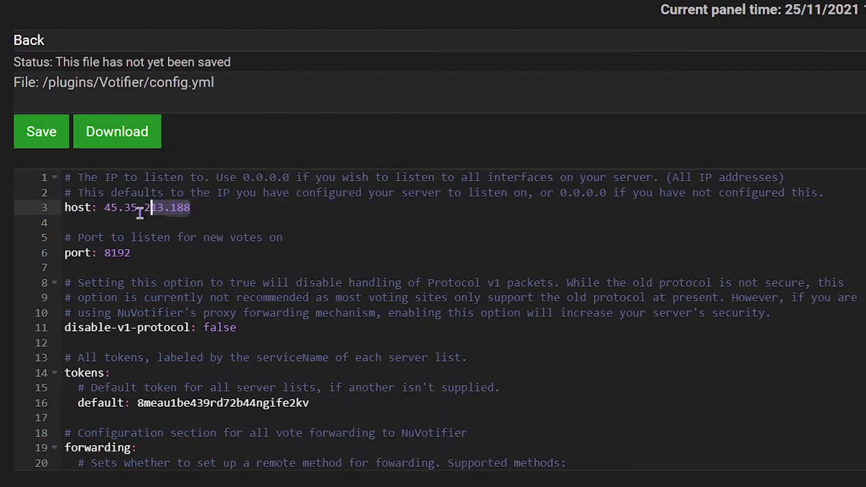
{"action": "left_click_drag", "start_coordinate": [107, 218], "coordinate": [105, 211]}
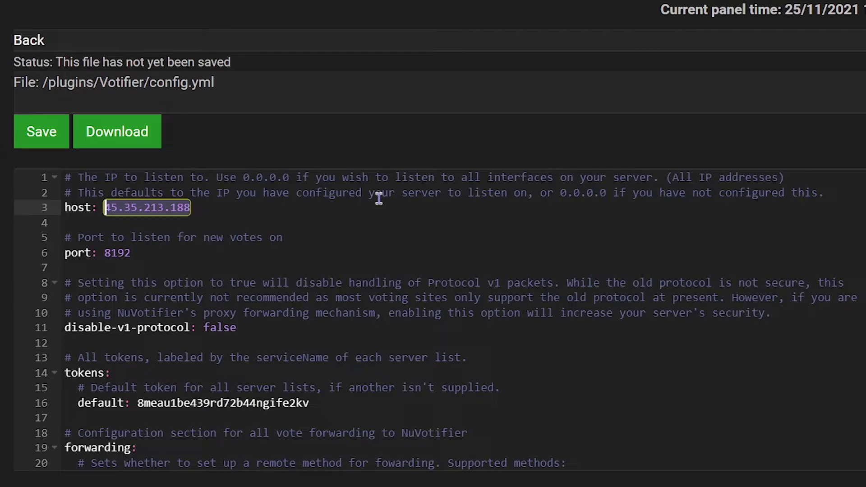
{"action": "key", "text": "End"}
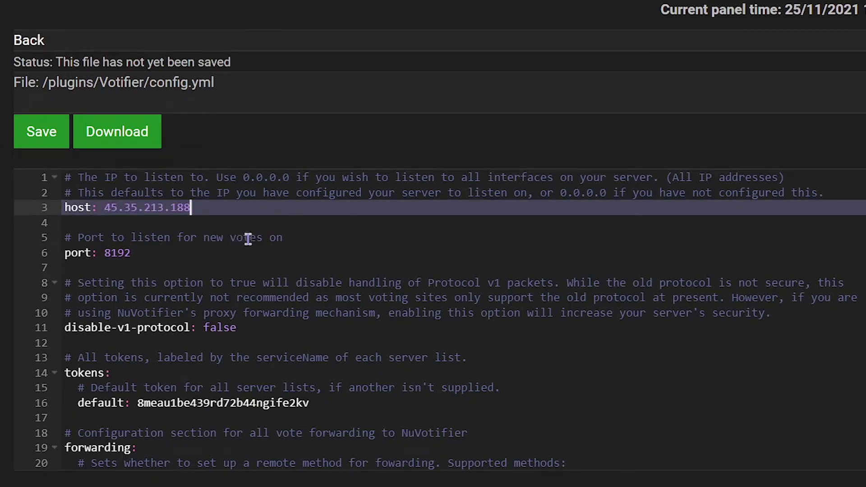
{"action": "left_click", "coordinate": [233, 221]}
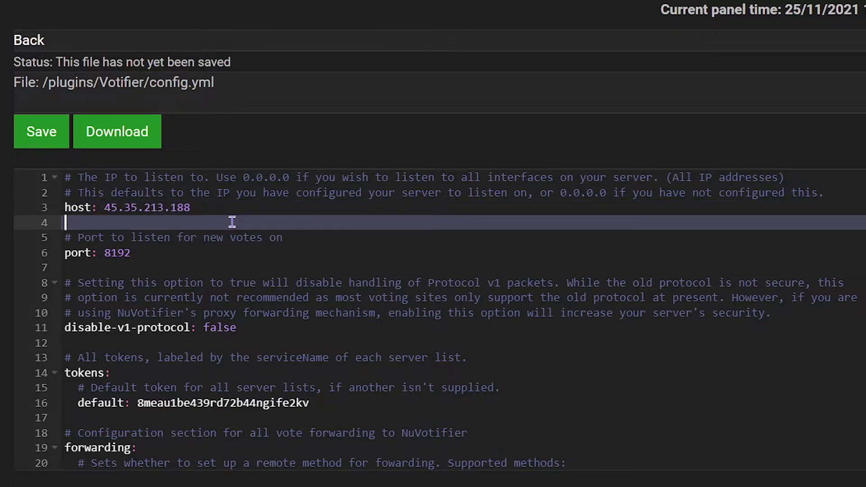
{"action": "left_click", "coordinate": [205, 249]}
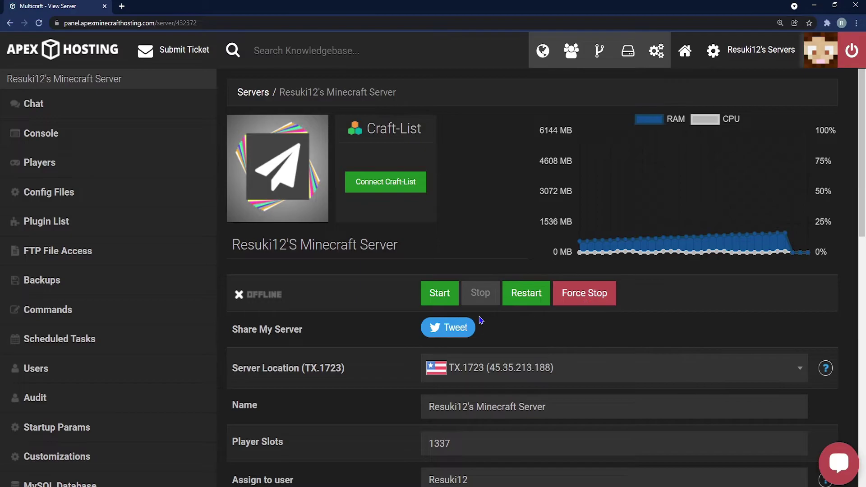
{"action": "left_click", "coordinate": [431, 292]}
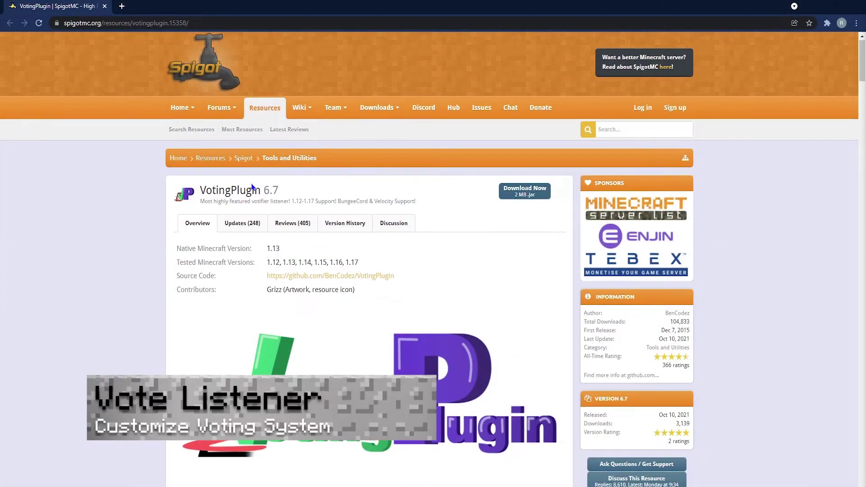
Download the VotingPlugin 6.7 jar from its SpigotMC resource page.
{"action": "scroll", "coordinate": [207, 244], "scroll_direction": "down", "scroll_amount": 2}
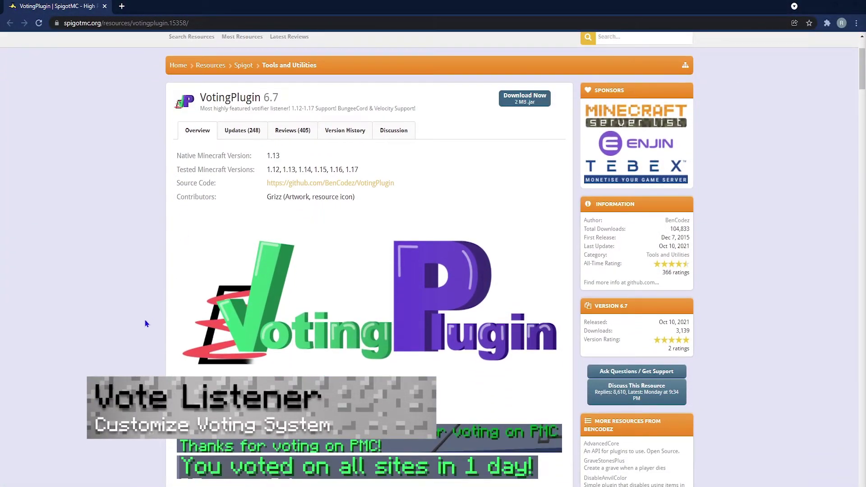
{"action": "scroll", "coordinate": [125, 331], "scroll_direction": "up", "scroll_amount": 2}
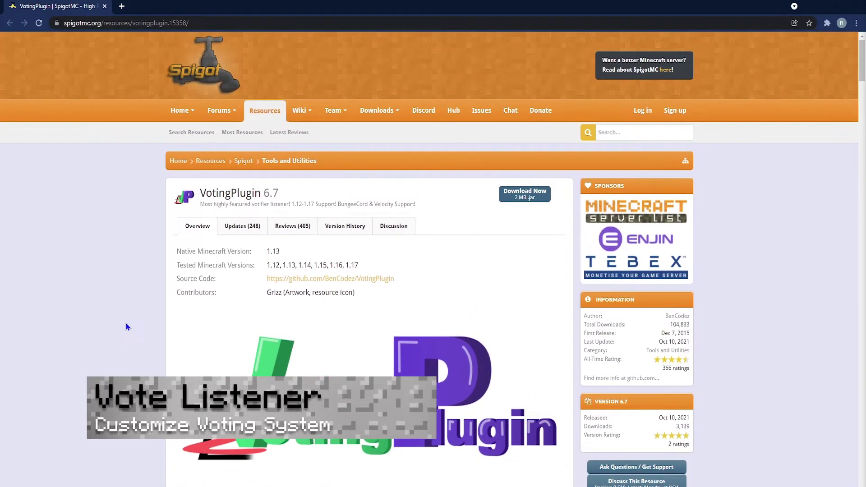
{"action": "left_click", "coordinate": [523, 191]}
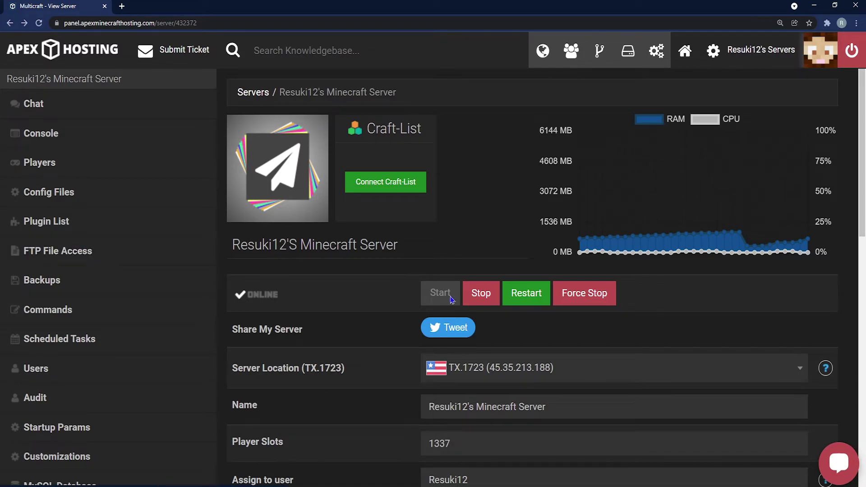
Stop the server, log into file access, and upload VotingPlugin.jar into plugins.
{"action": "left_click", "coordinate": [478, 295]}
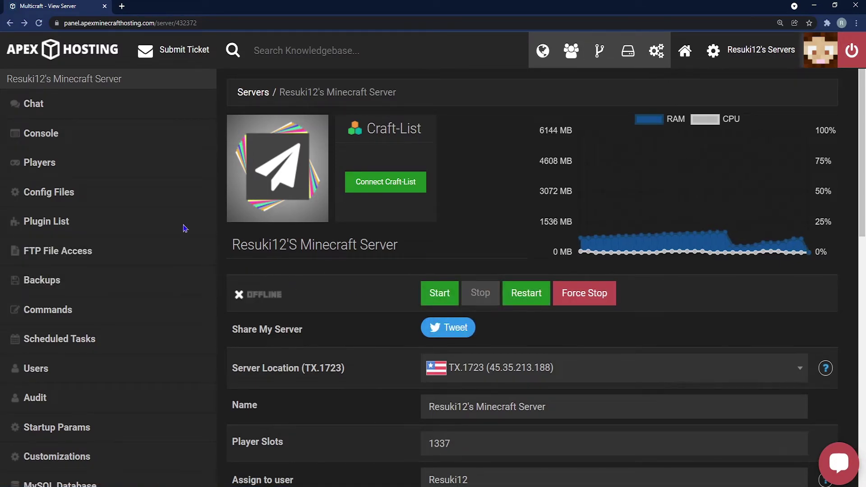
{"action": "left_click", "coordinate": [77, 251]}
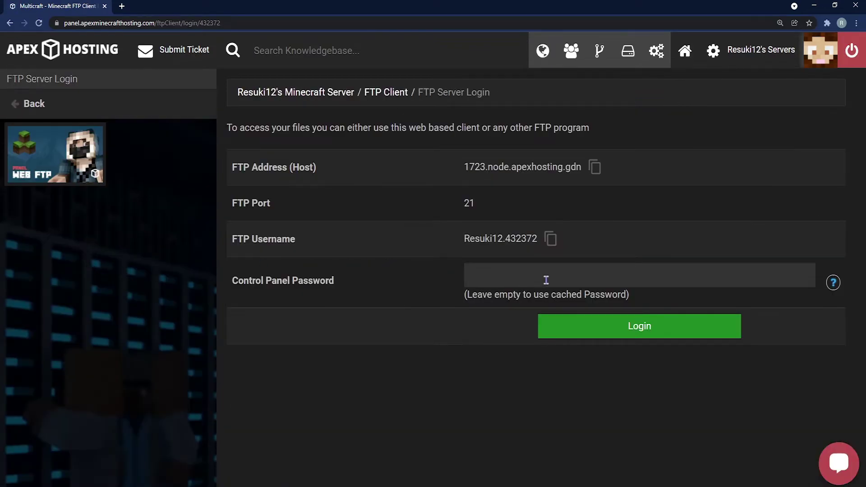
{"action": "left_click", "coordinate": [639, 326]}
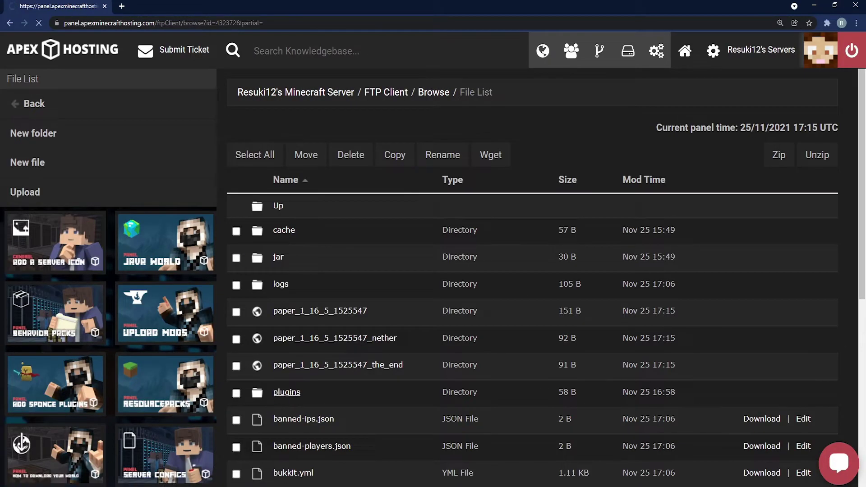
{"action": "left_click", "coordinate": [287, 392]}
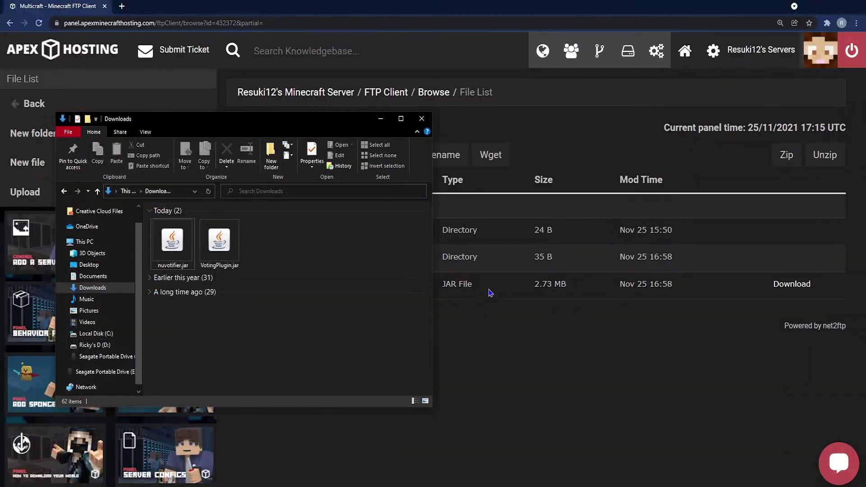
{"action": "left_click", "coordinate": [78, 199]}
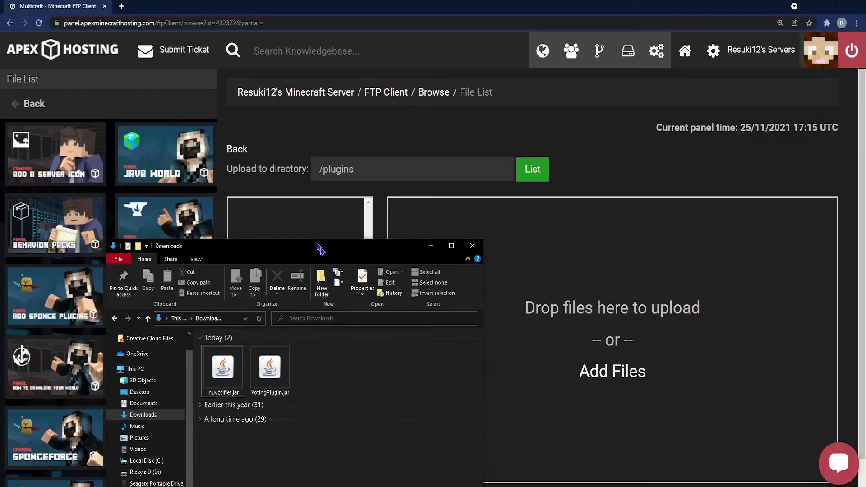
{"action": "left_click_drag", "start_coordinate": [203, 257], "coordinate": [634, 334]}
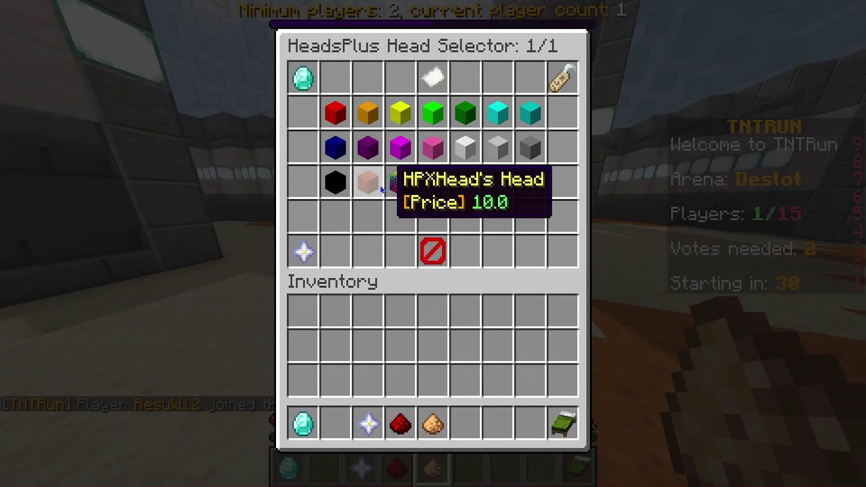
Try to buy the rainbow-coloured head, close the selector, then open and dismiss chat.
{"action": "left_click", "coordinate": [392, 173]}
{"action": "key", "text": "Escape"}
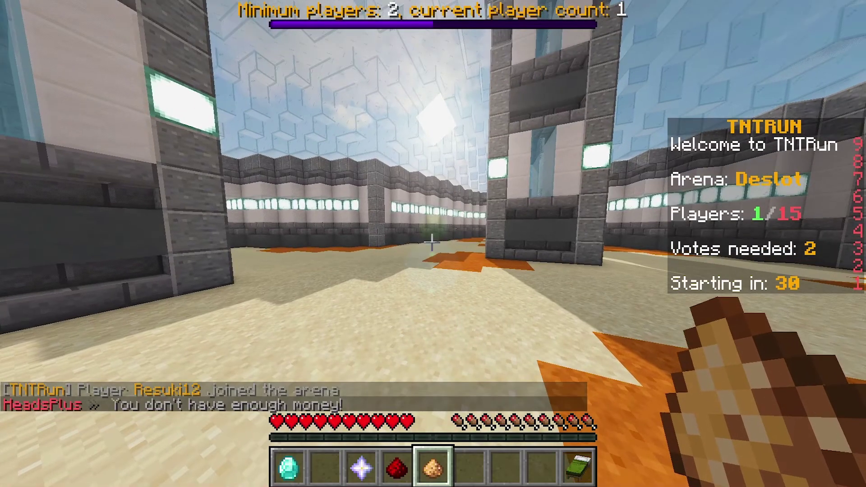
{"action": "key", "text": "t"}
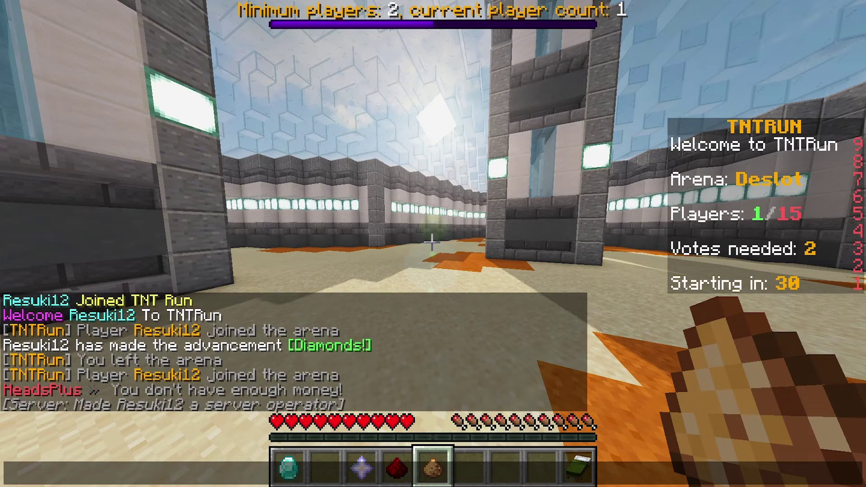
{"action": "key", "text": "Escape"}
Reopen the HeadsPlus selector from the Heads item, view Decoration heads, then close it.
{"action": "key", "text": "4"}
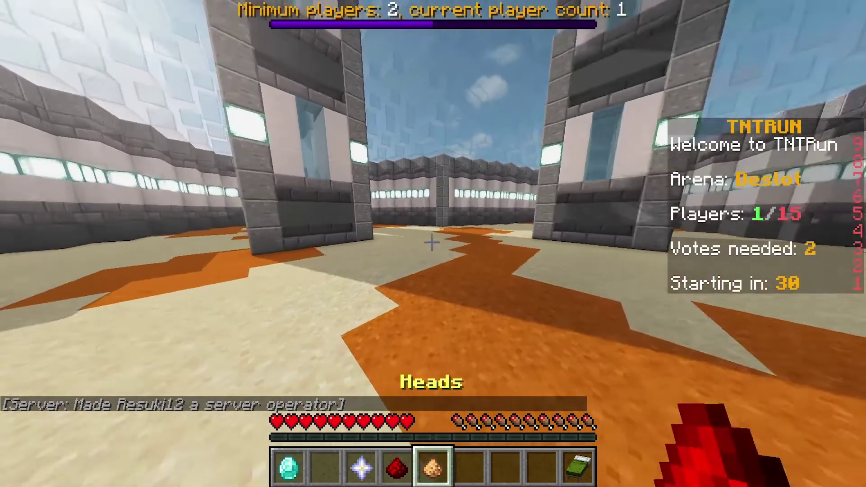
{"action": "right_click", "coordinate": [433, 243]}
{"action": "left_click", "coordinate": [457, 129]}
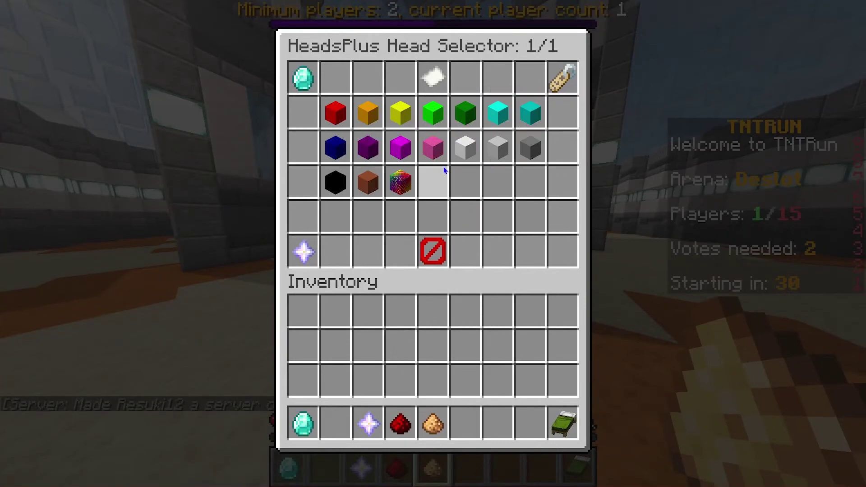
{"action": "key", "text": "Escape"}
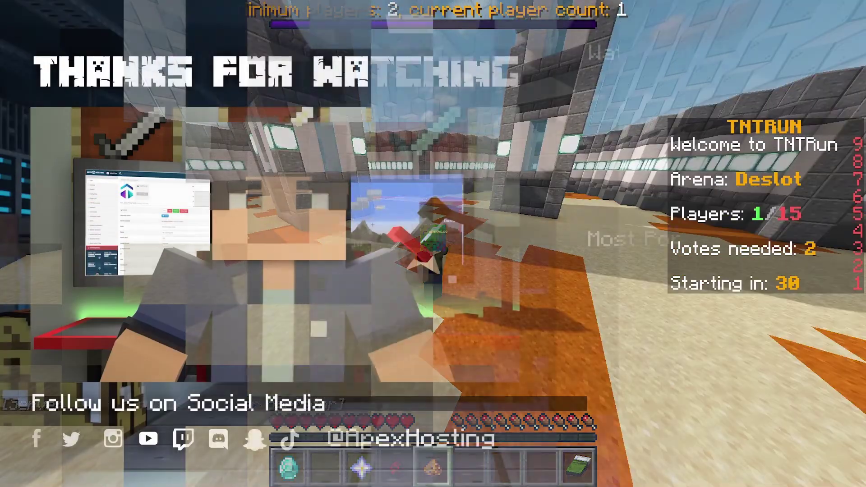